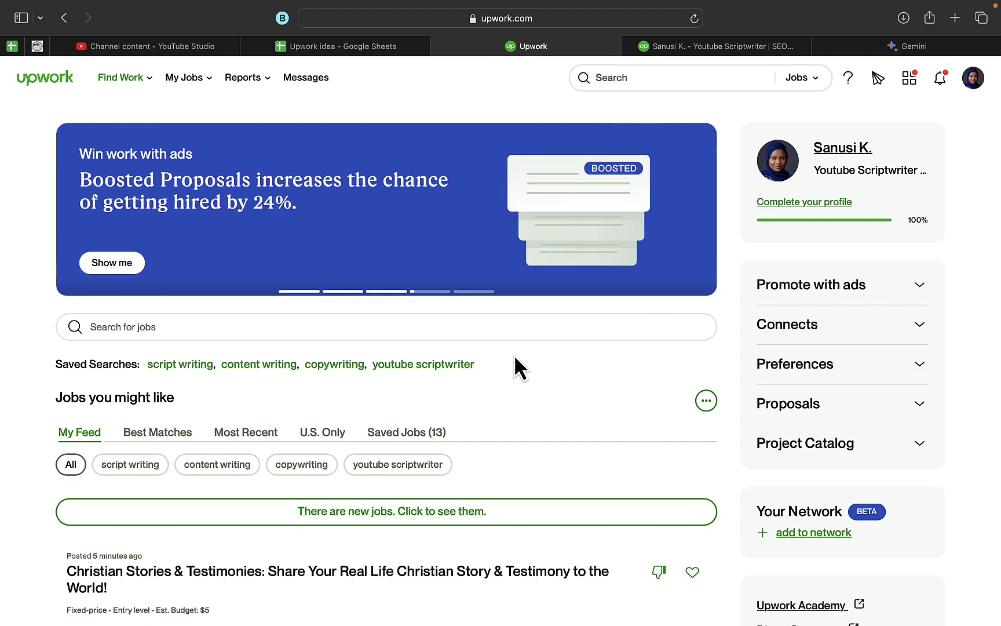
# Scroll the job feed to the Karen Videos script writer job and open it in a new tab.
pyautogui.scroll(-3, 515, 358)
pyautogui.scroll(-2, 514, 362)
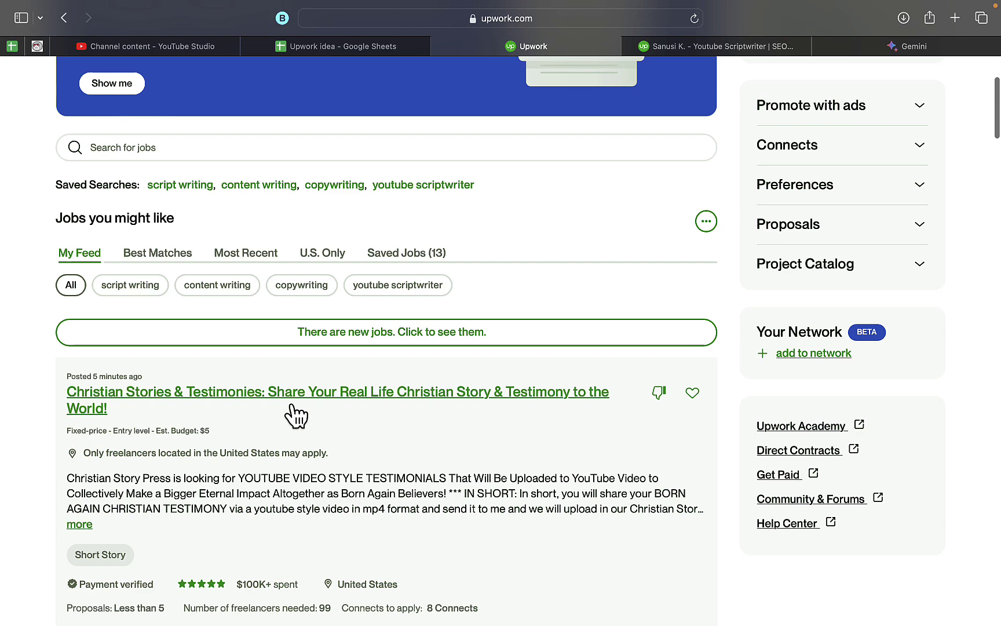
pyautogui.scroll(-2, 278, 399)
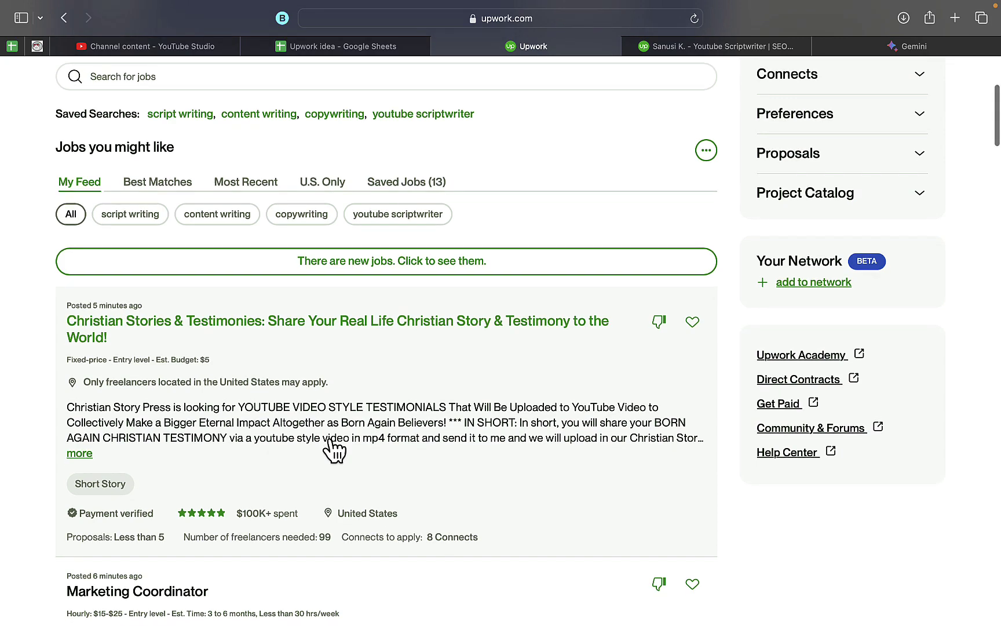
pyautogui.scroll(-5, 335, 451)
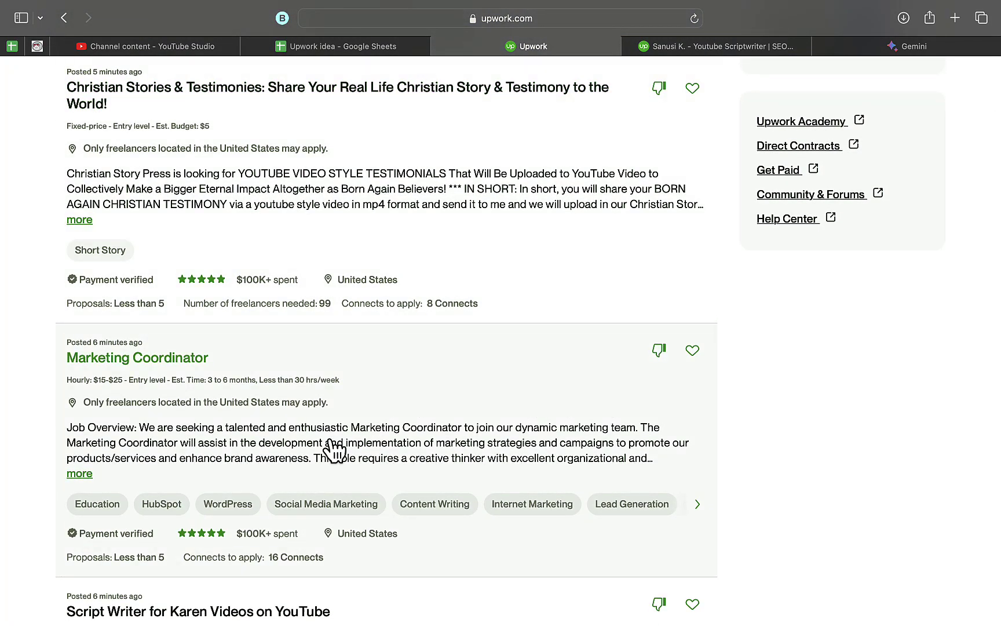
pyautogui.scroll(-5, 335, 451)
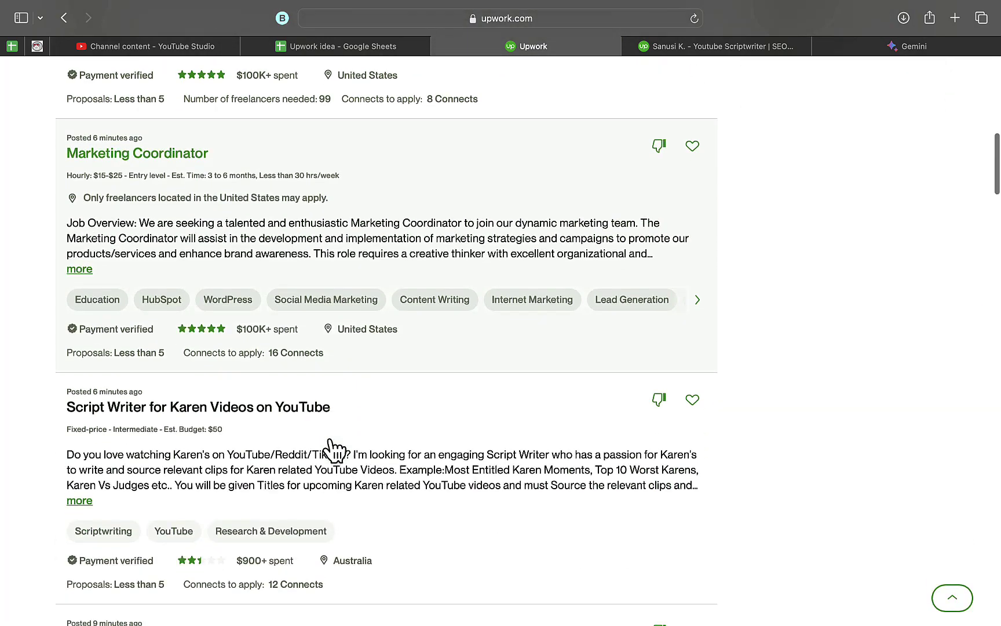
pyautogui.scroll(-1, 335, 451)
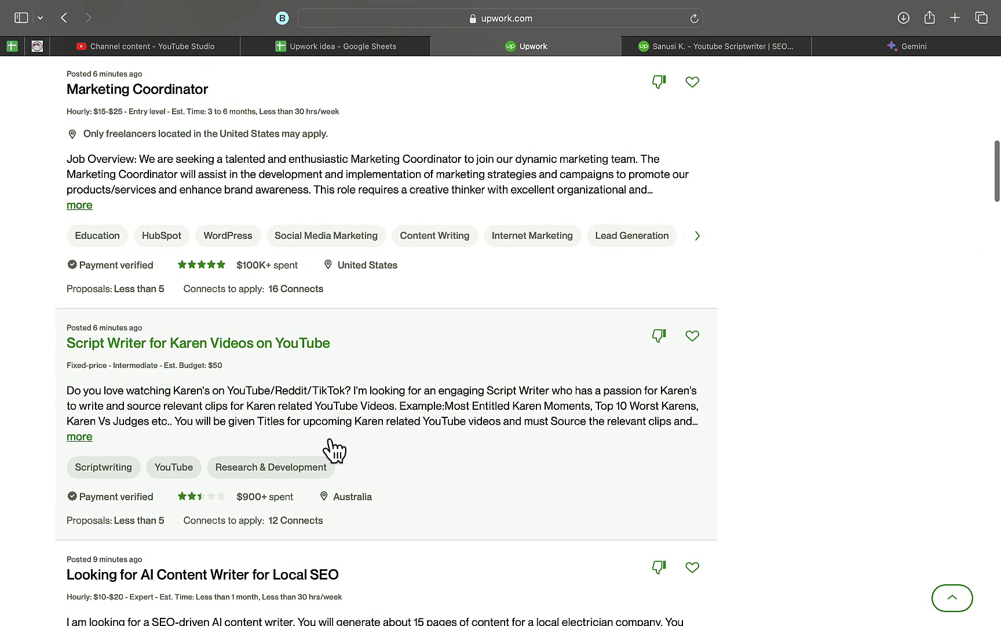
pyautogui.scroll(-2, 335, 451)
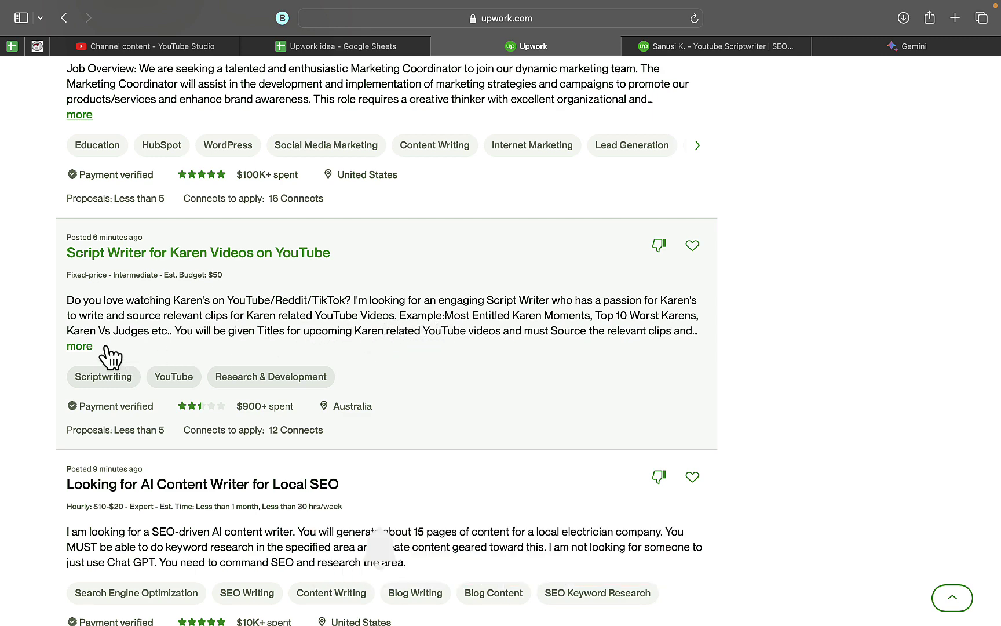
pyautogui.click(80, 346)
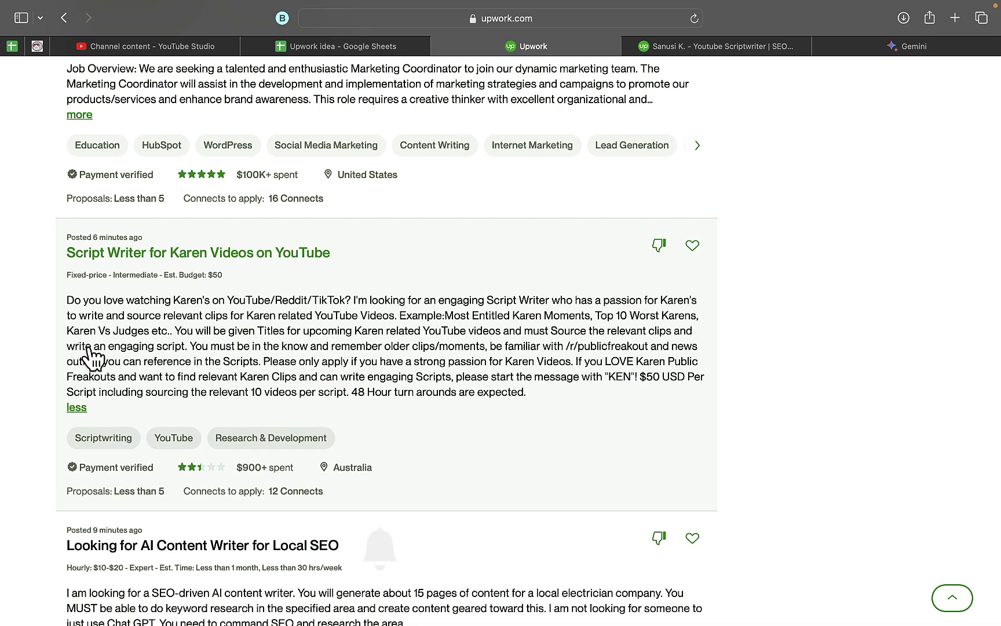
pyautogui.rightClick(231, 256)
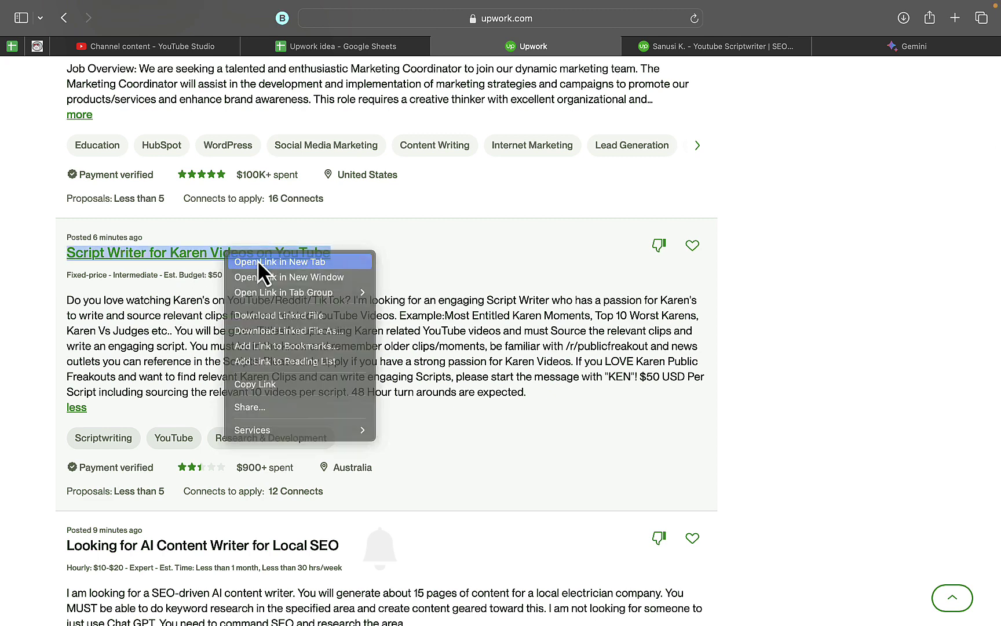
pyautogui.click(258, 261)
pyautogui.click(770, 50)
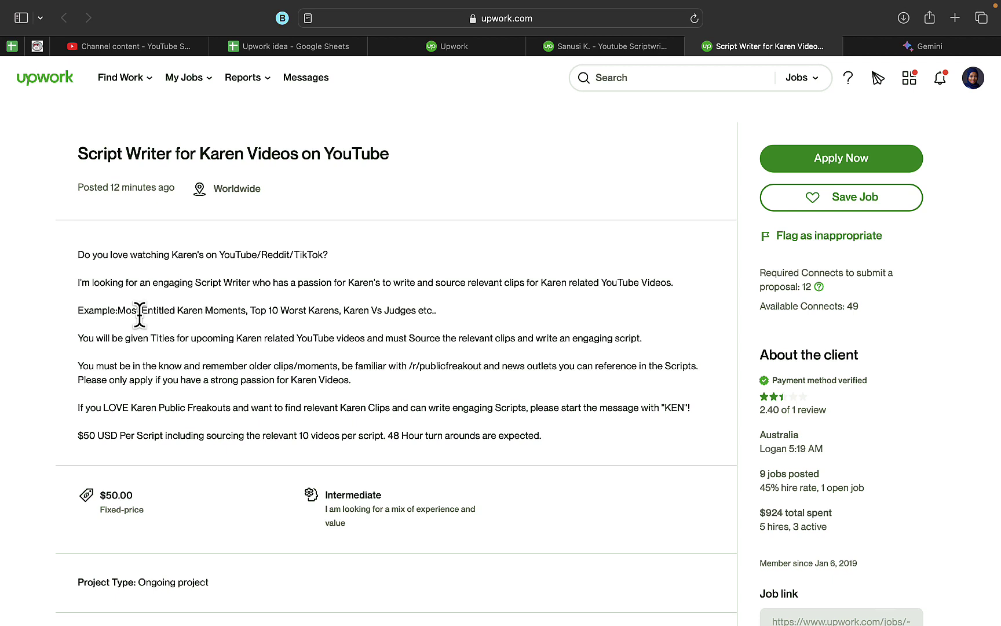
# Select and copy the whole Karen job description, then switch to the Gemini tab.
pyautogui.moveTo(78, 255); pyautogui.dragTo(547, 435)
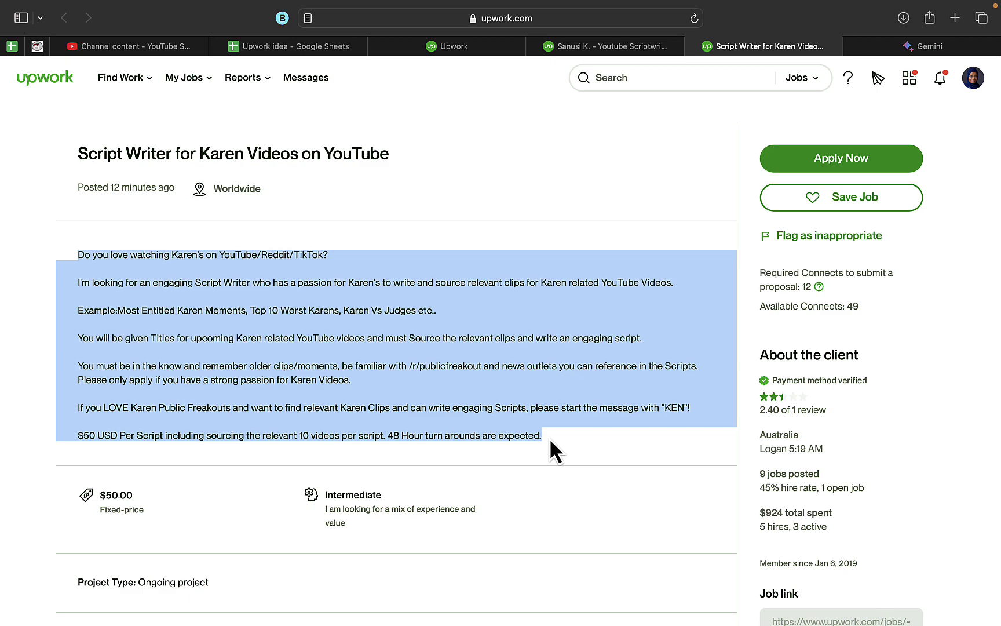
pyautogui.click(925, 46)
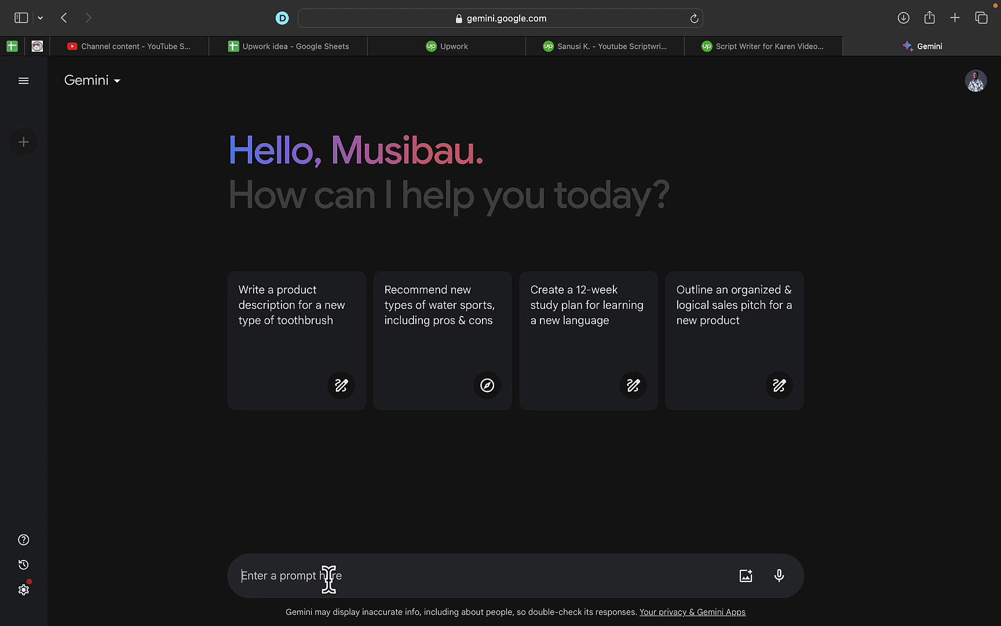
# Type the prompt 'I want you to write Upwork proposal for this project I want to apply for on upwork:'.
pyautogui.write('I want yo')
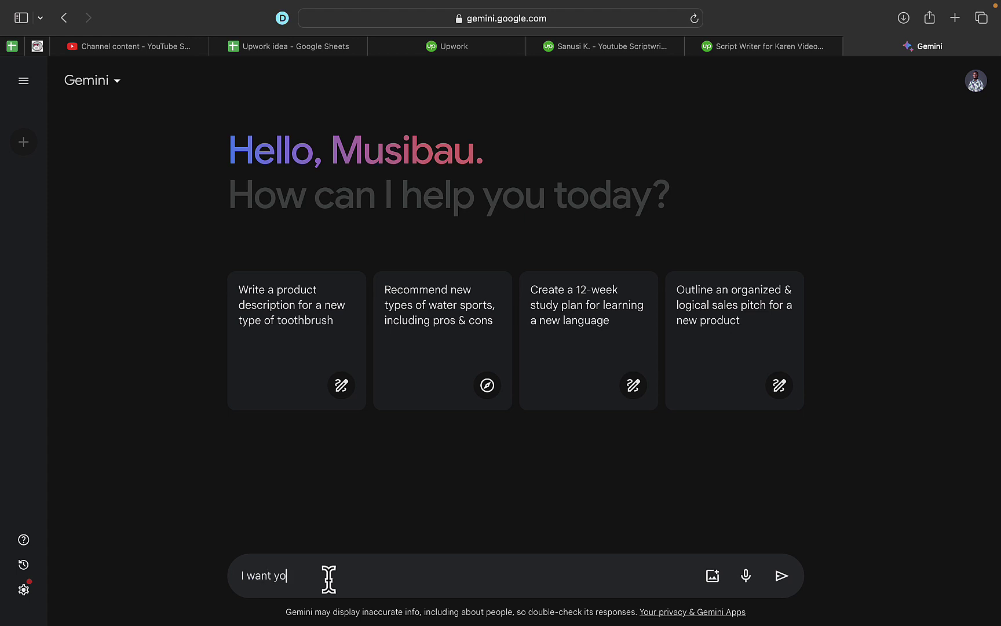
pyautogui.write('u to write a p')
pyautogui.press('BackSpace')
pyautogui.press('BackSpace')
pyautogui.press('BackSpace')
pyautogui.write('u to write Upwork ')
pyautogui.write('prosa')
pyautogui.press('BackSpace')
pyautogui.press('BackSpace')
pyautogui.press('BackSpace')
pyautogui.write('oposal for this ')
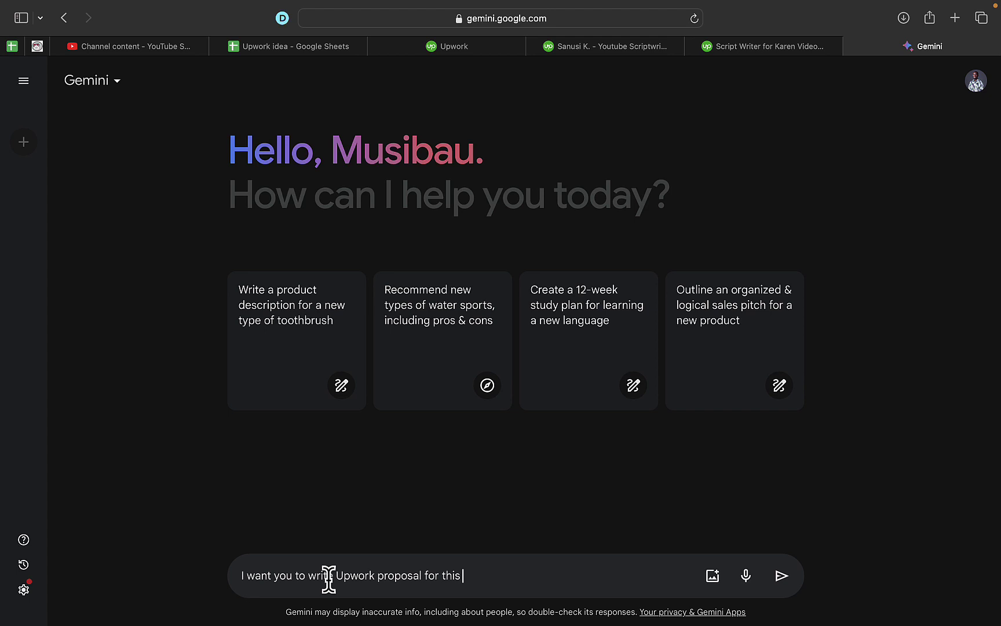
pyautogui.write('project I want to appl')
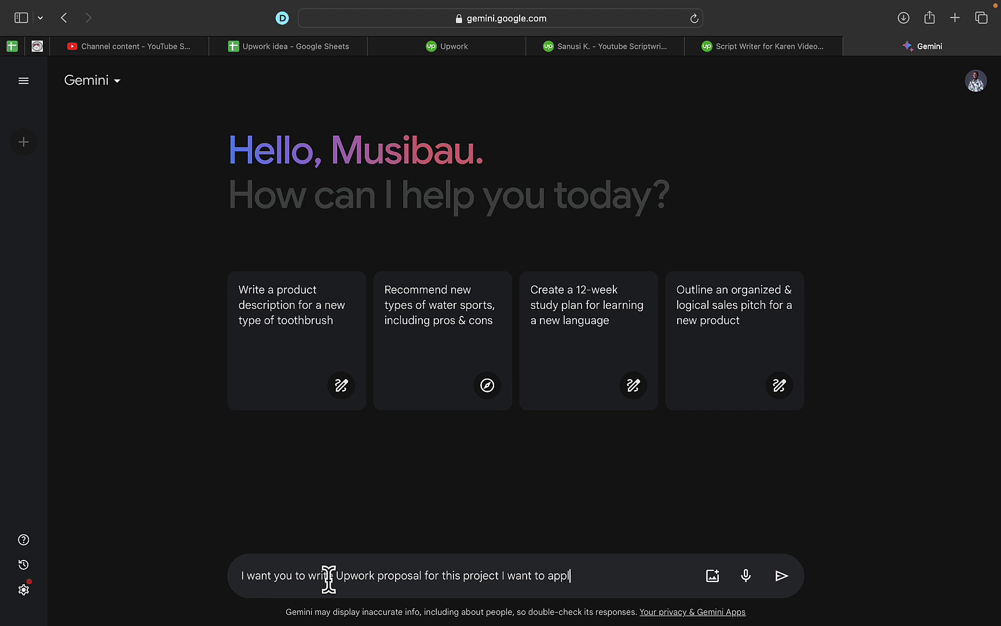
pyautogui.write('y for on upwork:')
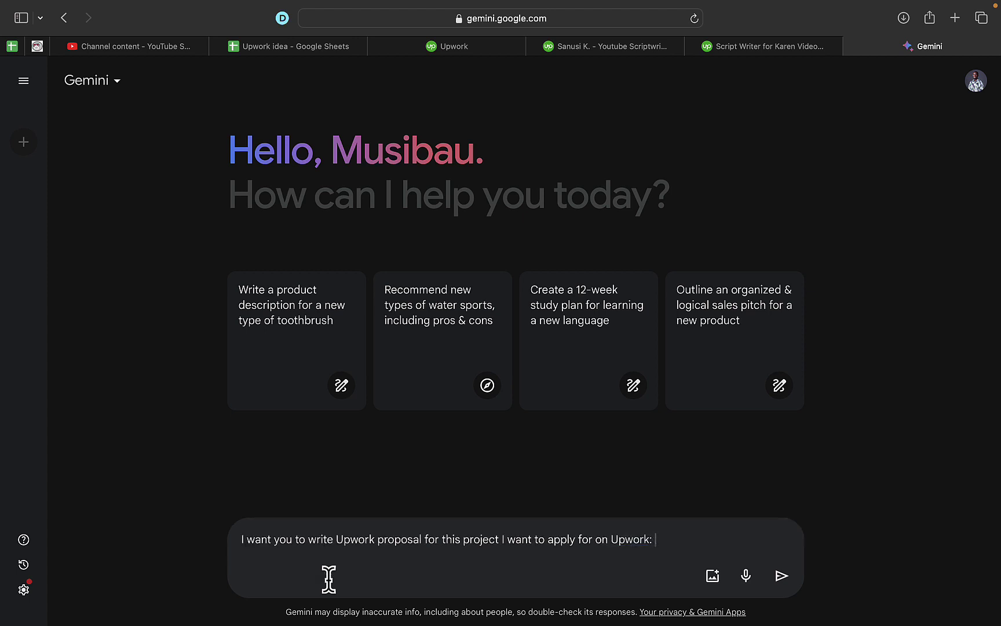
# Paste the job description, ask Gemini to follow Upwork proposal standards, and submit the prompt.
pyautogui.press('super+v')
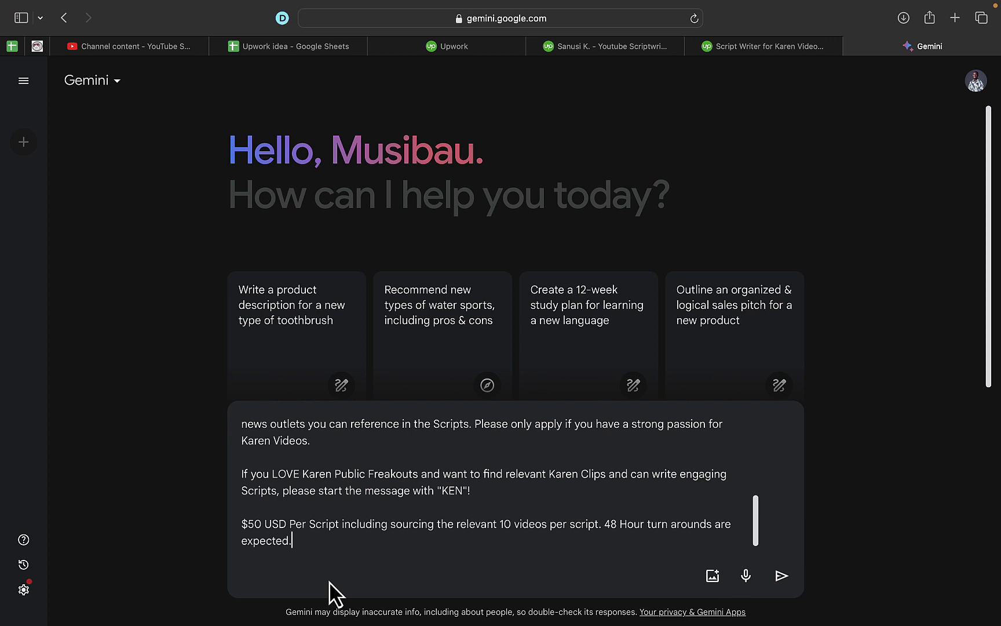
pyautogui.write('please make sure you fol')
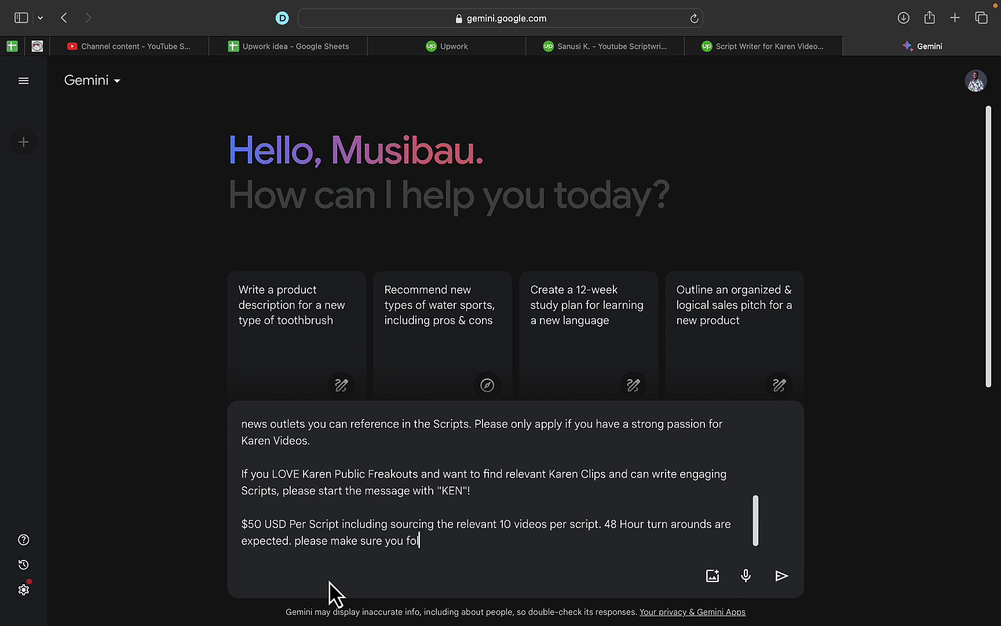
pyautogui.write('low the upwork pros')
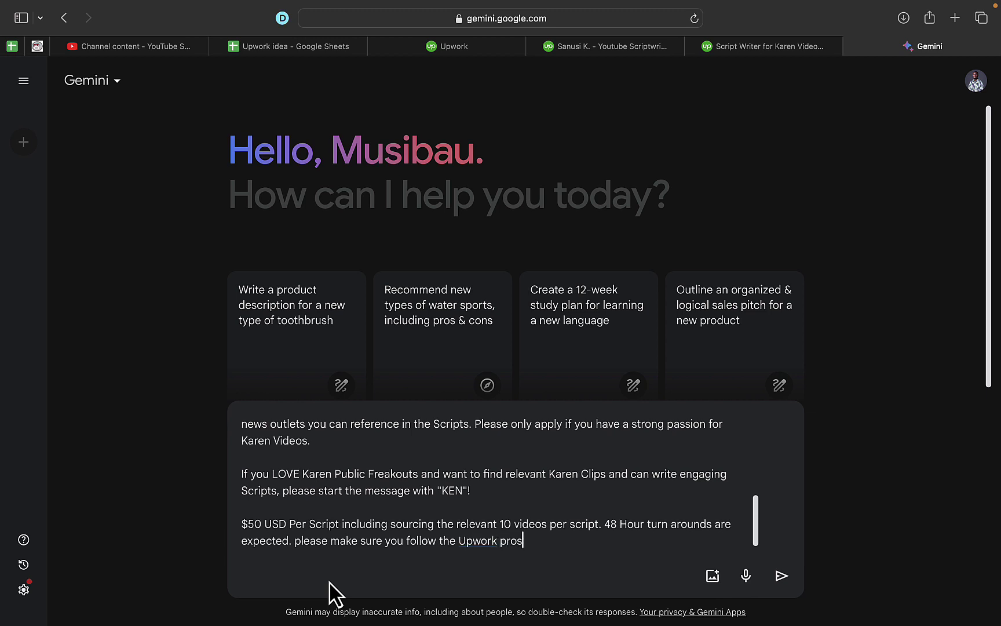
pyautogui.press('BackSpace')
pyautogui.write('posal standard and')
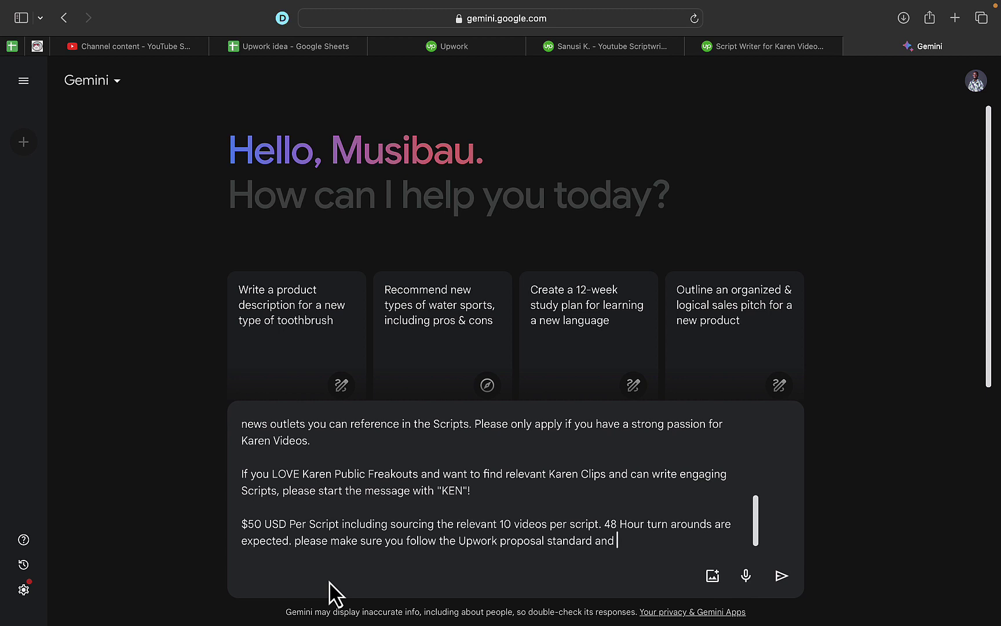
pyautogui.write(' u')
pyautogui.write('reference based')
pyautogui.press('BackSpace')
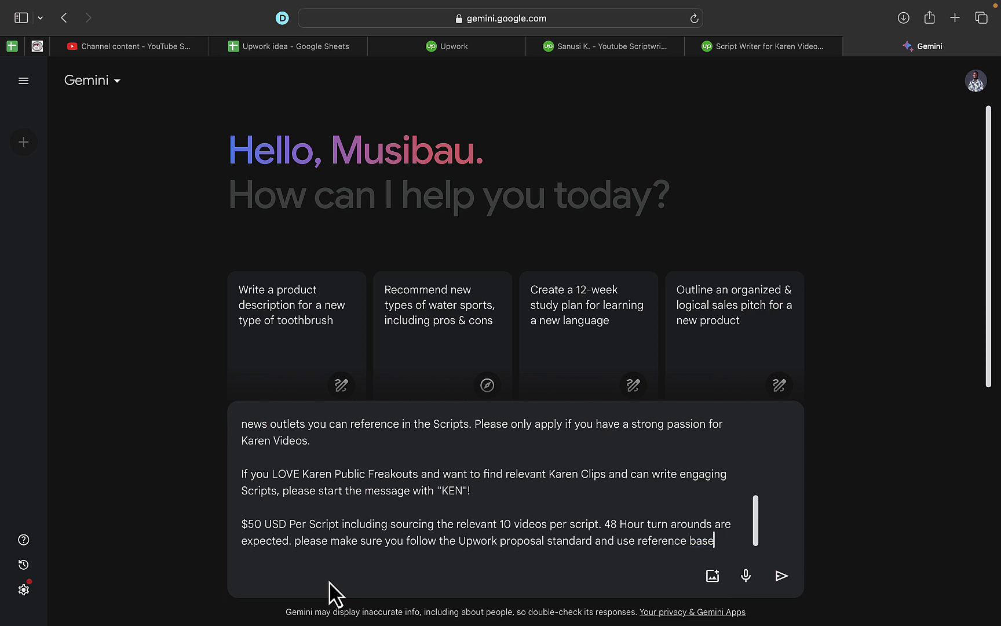
pyautogui.write('on the')
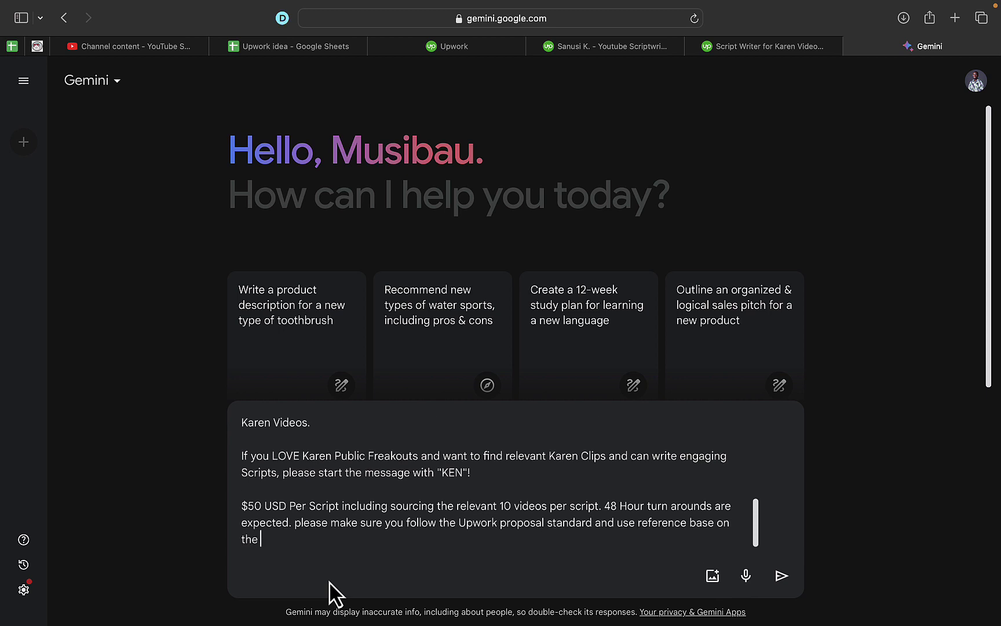
pyautogui.write(' information you have ')
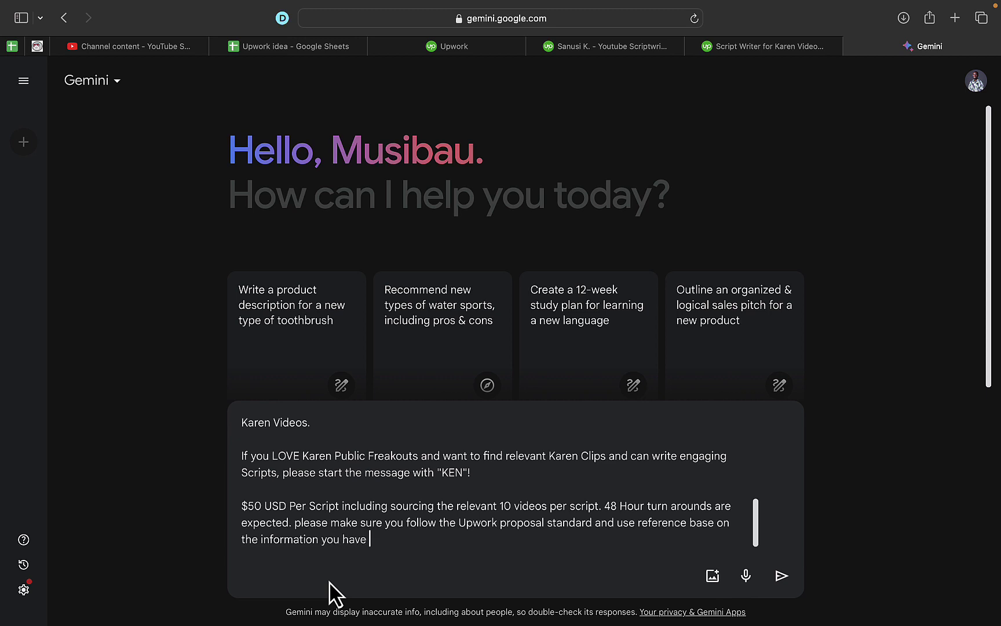
pyautogui.write('about quality Upwork ')
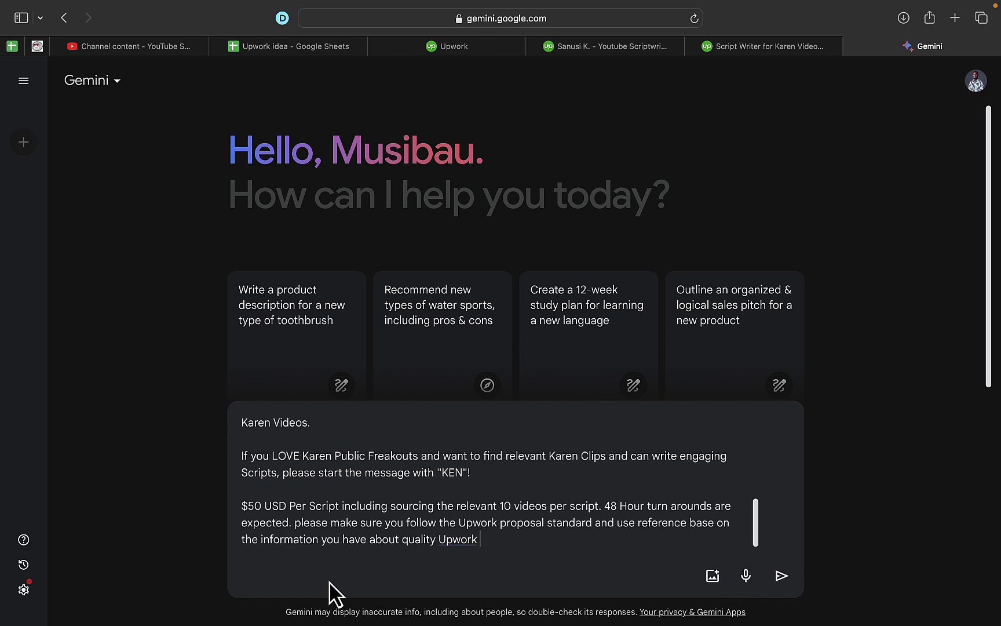
pyautogui.write('proposal.')
pyautogui.press('Return')
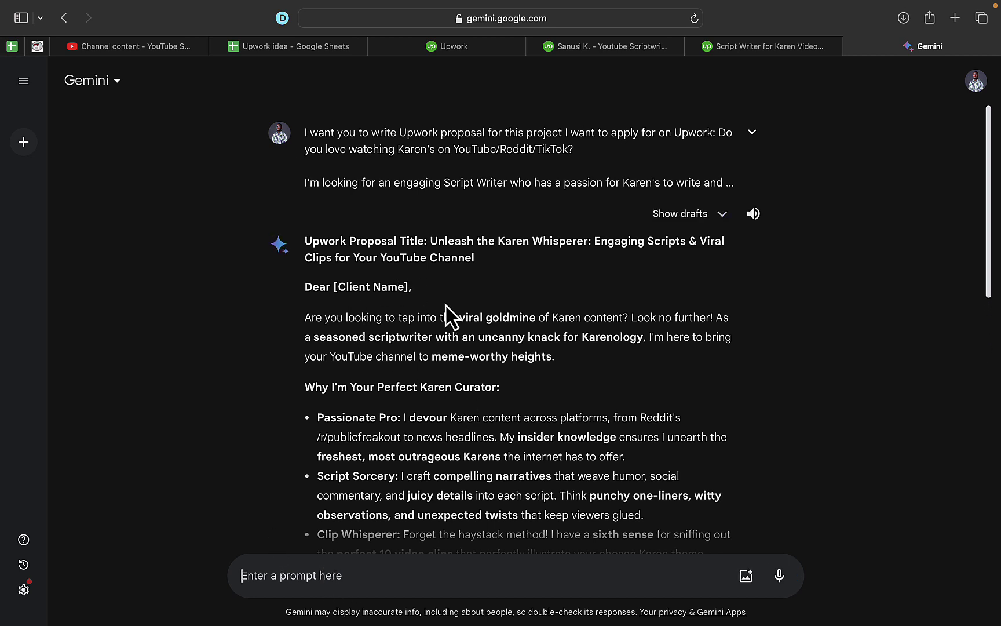
# Scroll through the Karen Whisperer proposal down to the $50 script offer and 'Let's chat!'.
pyautogui.scroll(-2, 443, 310)
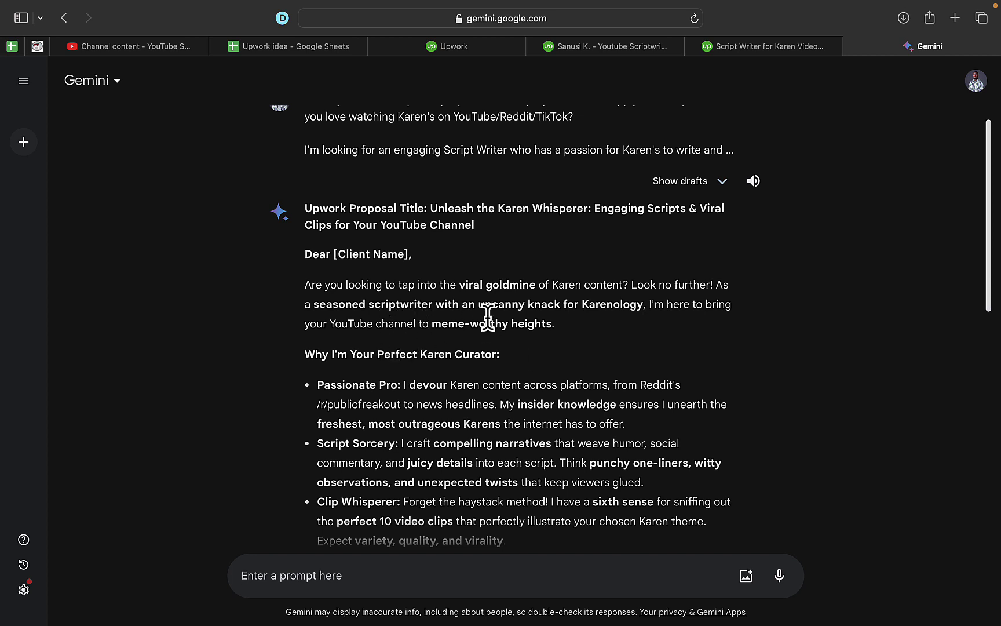
pyautogui.scroll(-1, 488, 316)
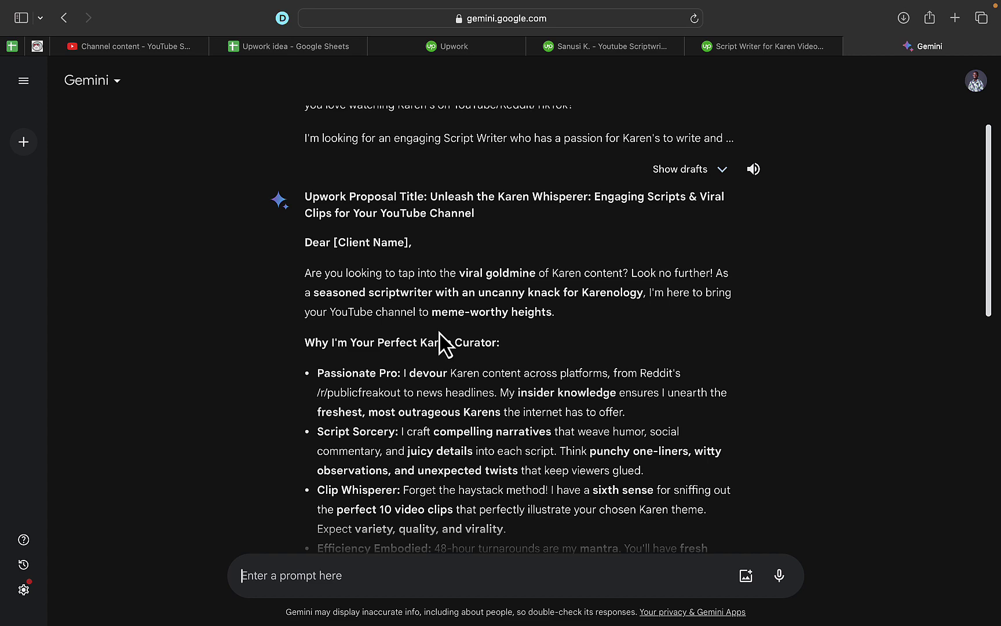
pyautogui.scroll(-2, 444, 341)
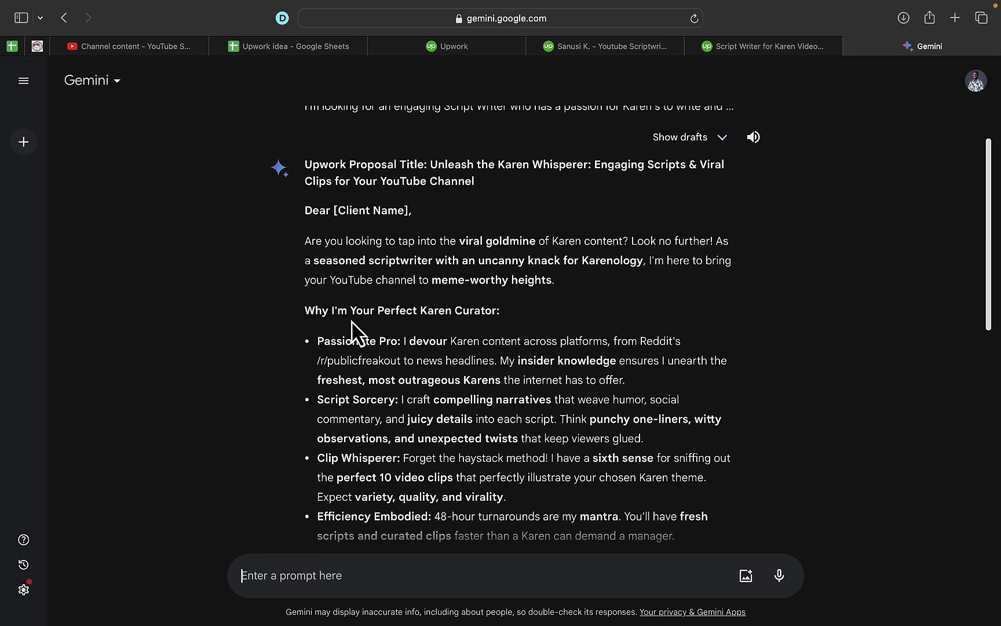
pyautogui.scroll(-2, 321, 331)
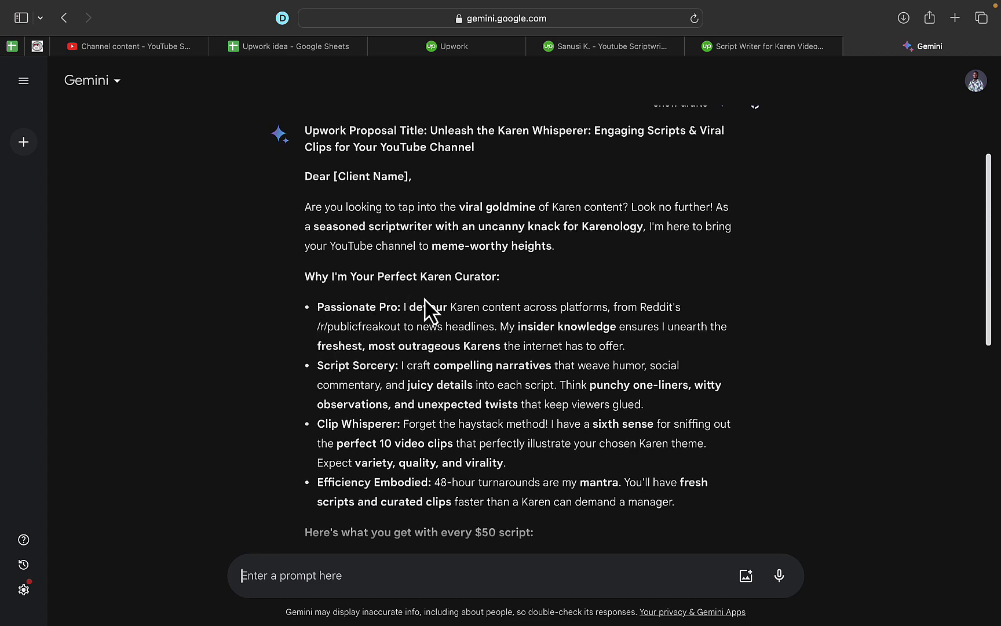
pyautogui.scroll(-1, 492, 308)
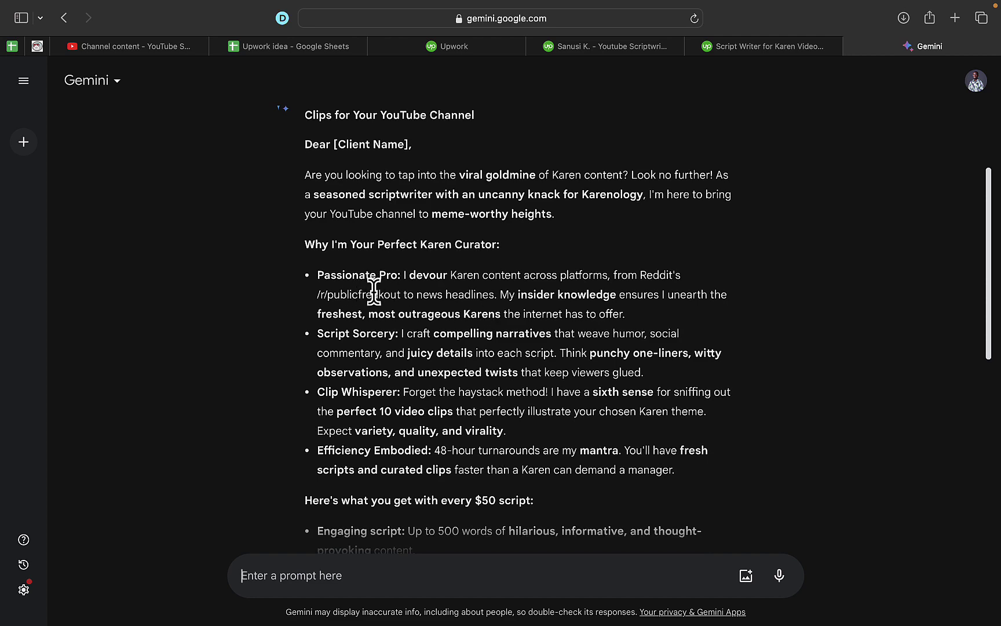
pyautogui.scroll(-1, 384, 331)
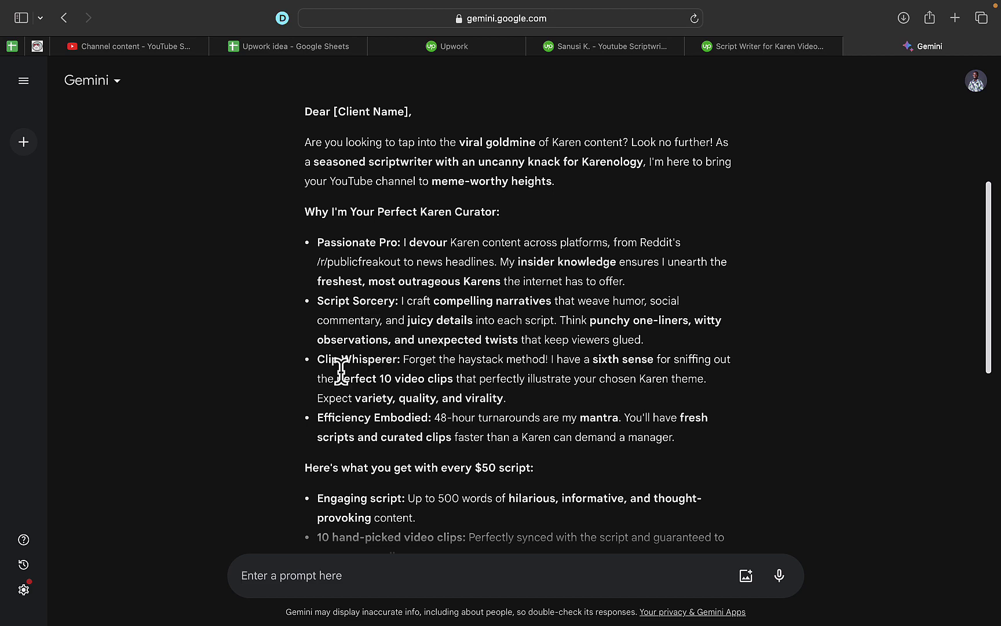
pyautogui.scroll(-3, 388, 359)
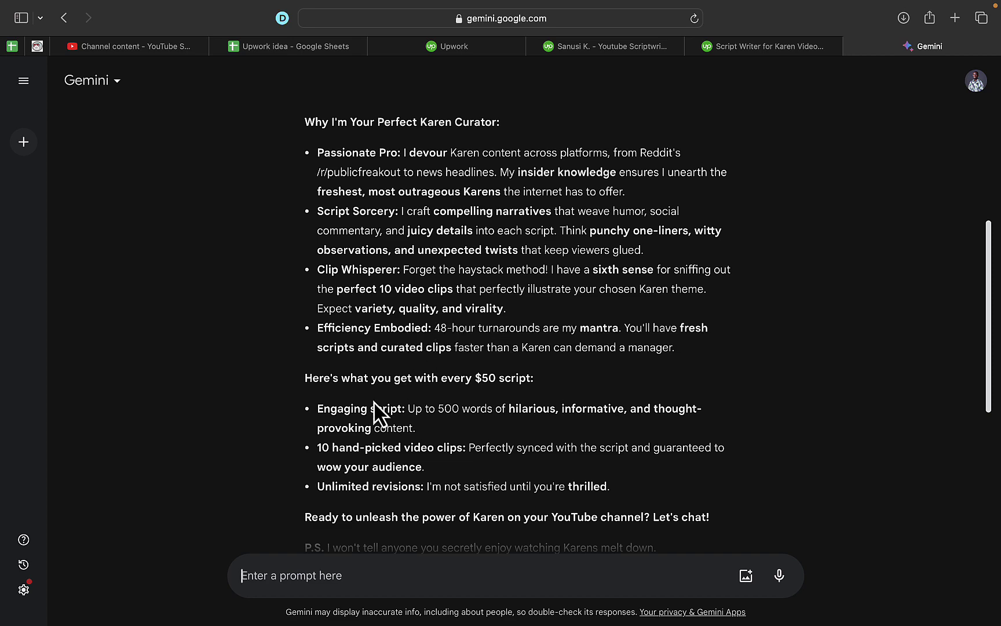
pyautogui.scroll(-1, 353, 414)
pyautogui.scroll(-1, 354, 415)
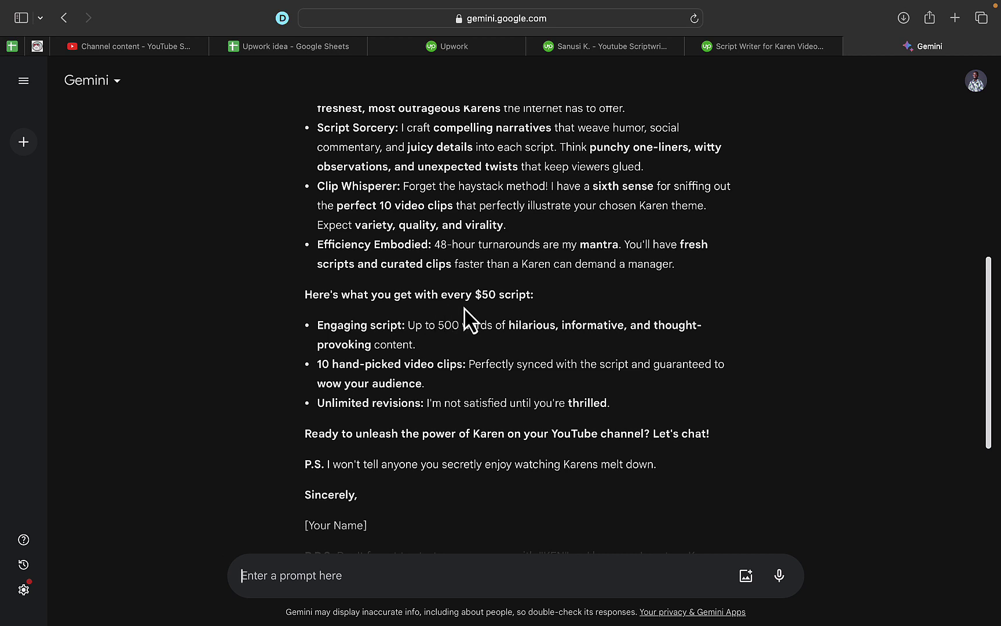
pyautogui.scroll(-1, 409, 313)
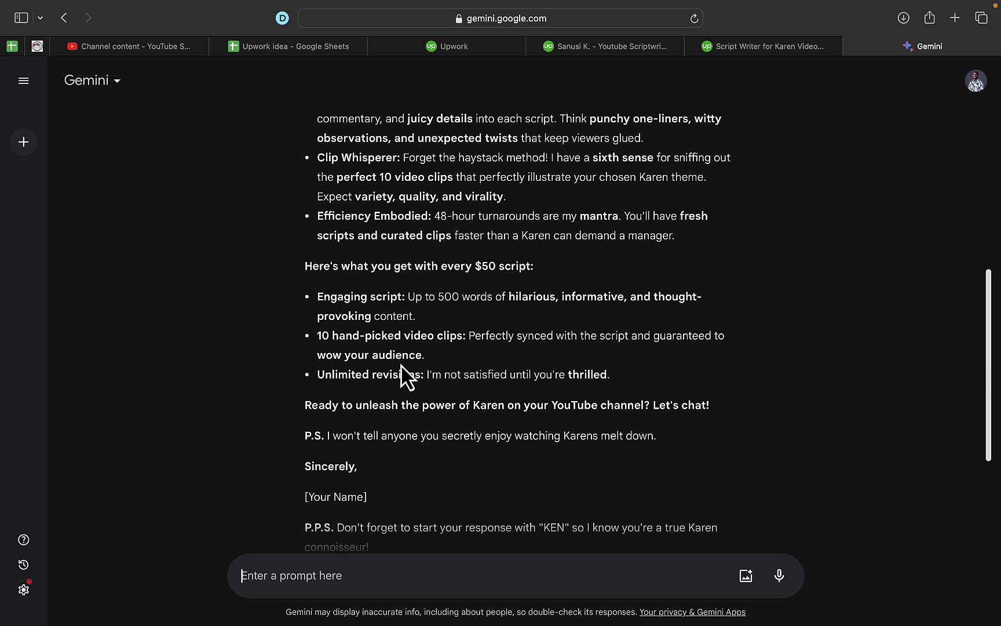
pyautogui.scroll(-1, 399, 407)
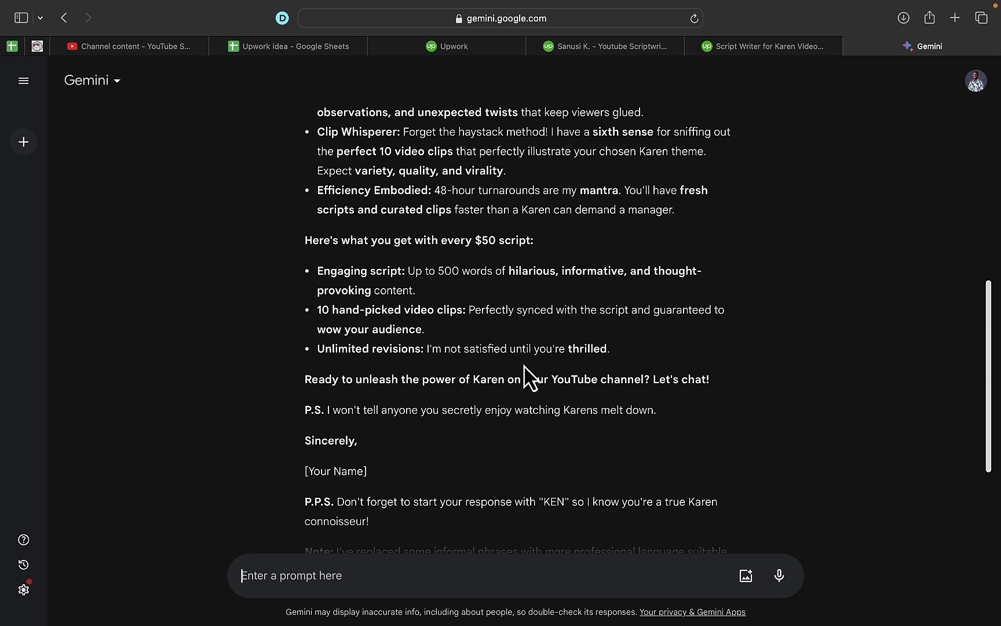
pyautogui.scroll(-1, 470, 376)
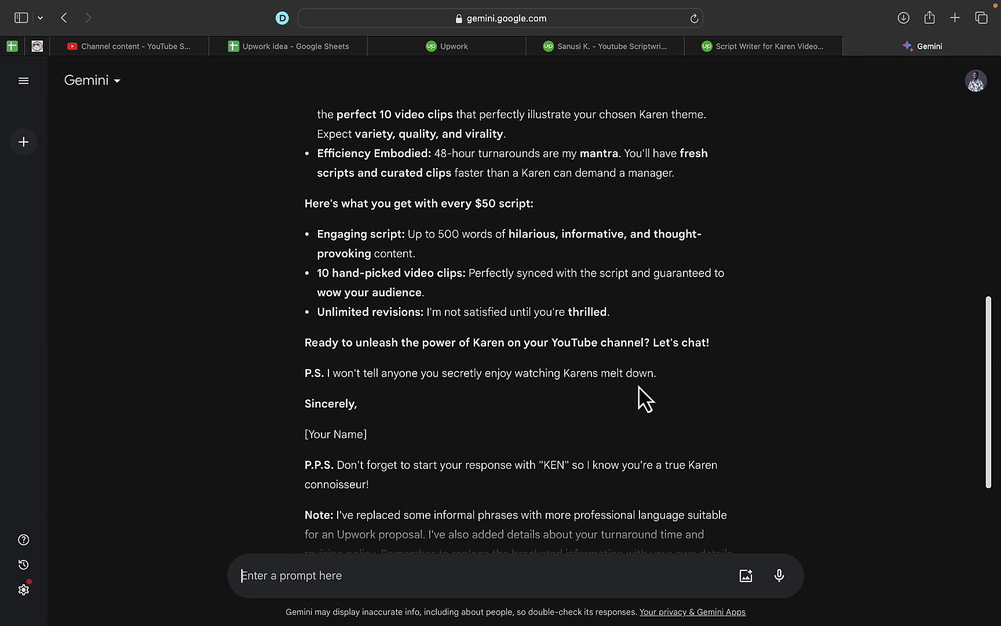
pyautogui.scroll(-4, 645, 399)
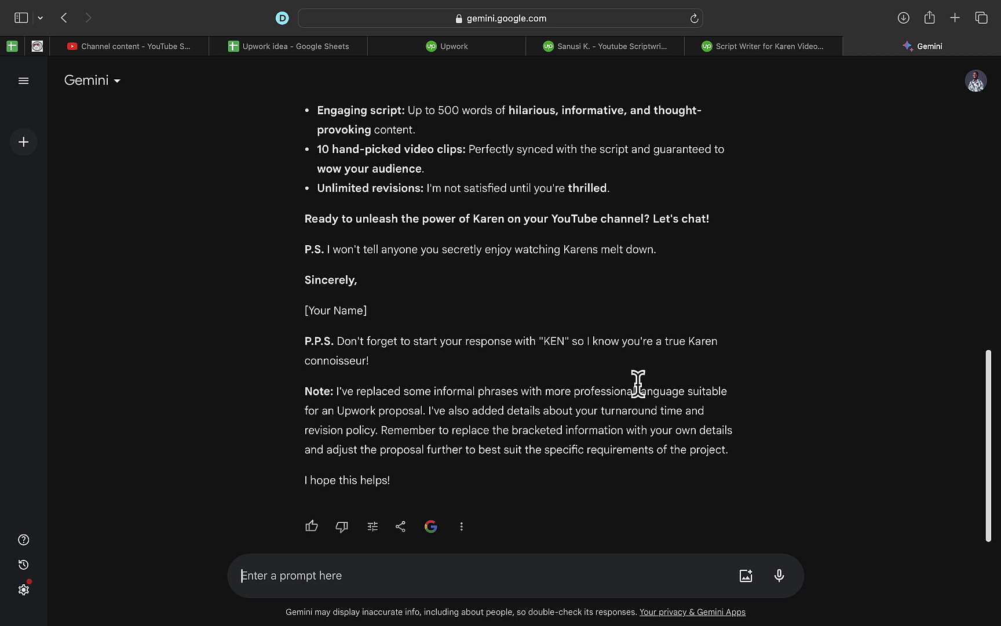
pyautogui.scroll(1, 638, 383)
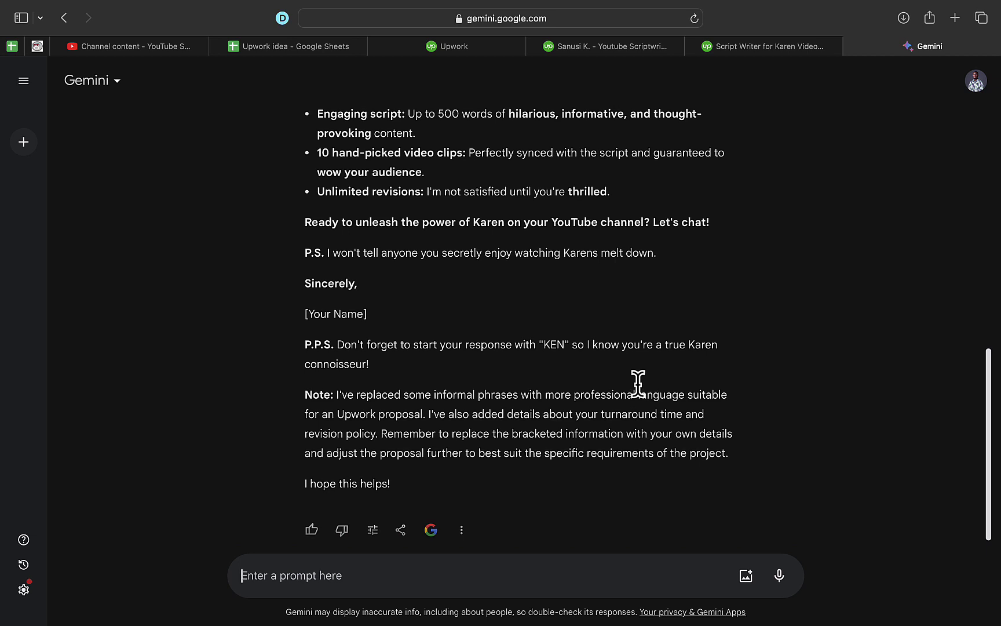
pyautogui.scroll(10, 491, 335)
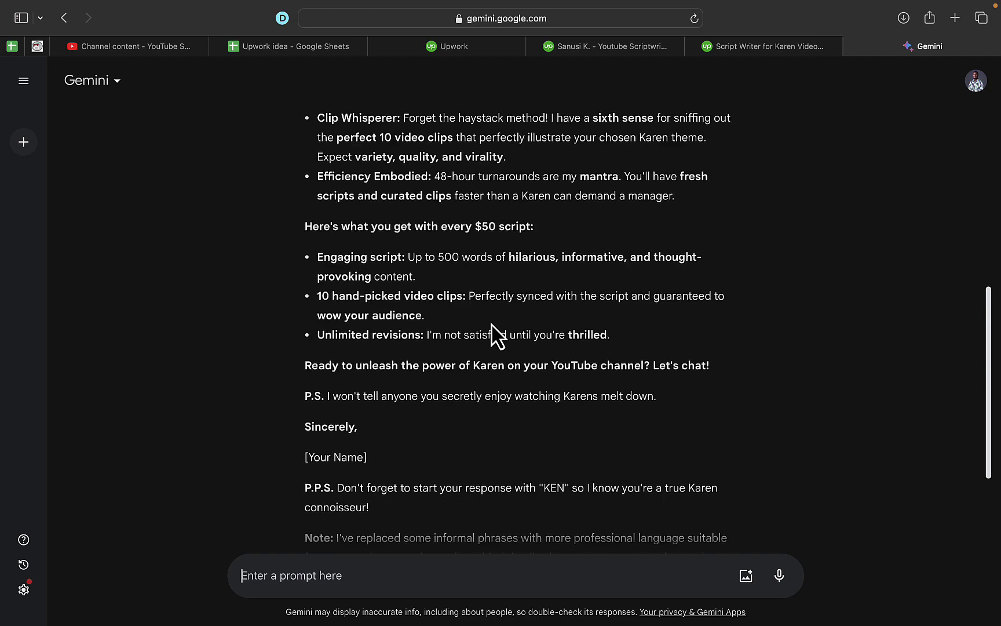
pyautogui.scroll(1, 491, 335)
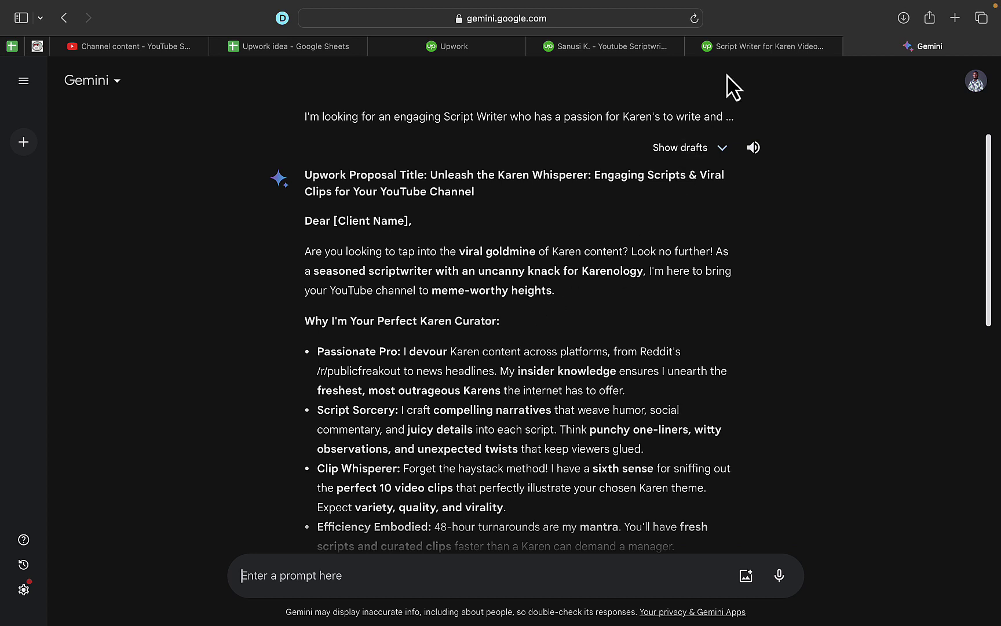
# Return to the Karen script writer job tab and clear the description text selection.
pyautogui.click(756, 48)
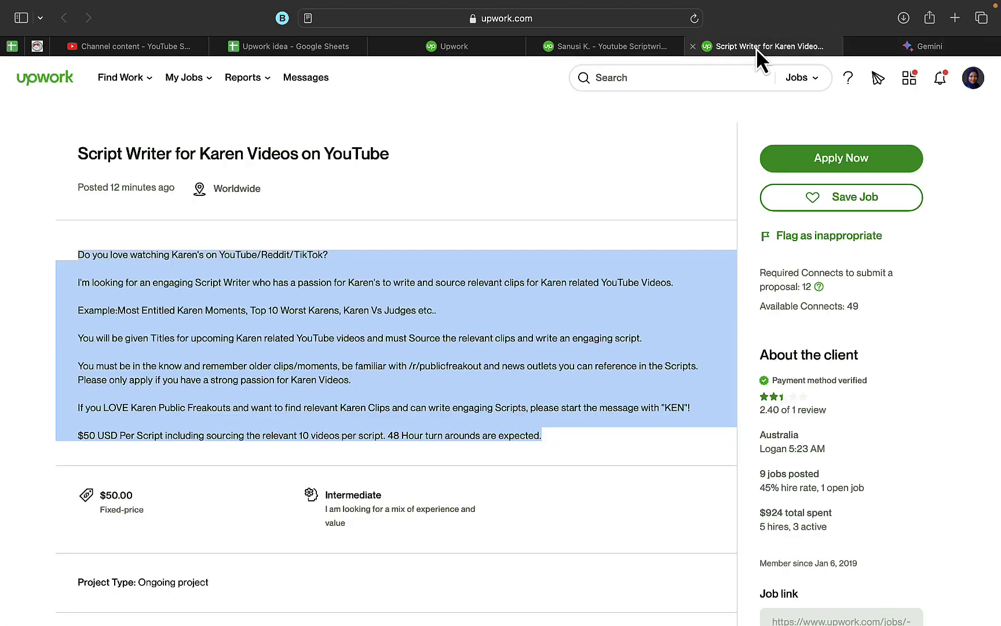
pyautogui.click(519, 291)
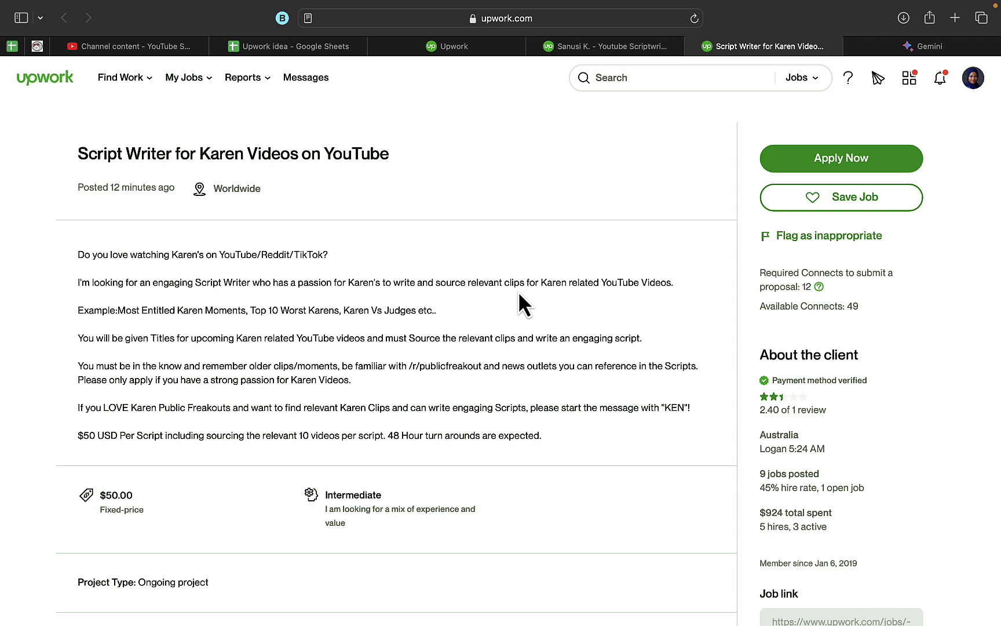